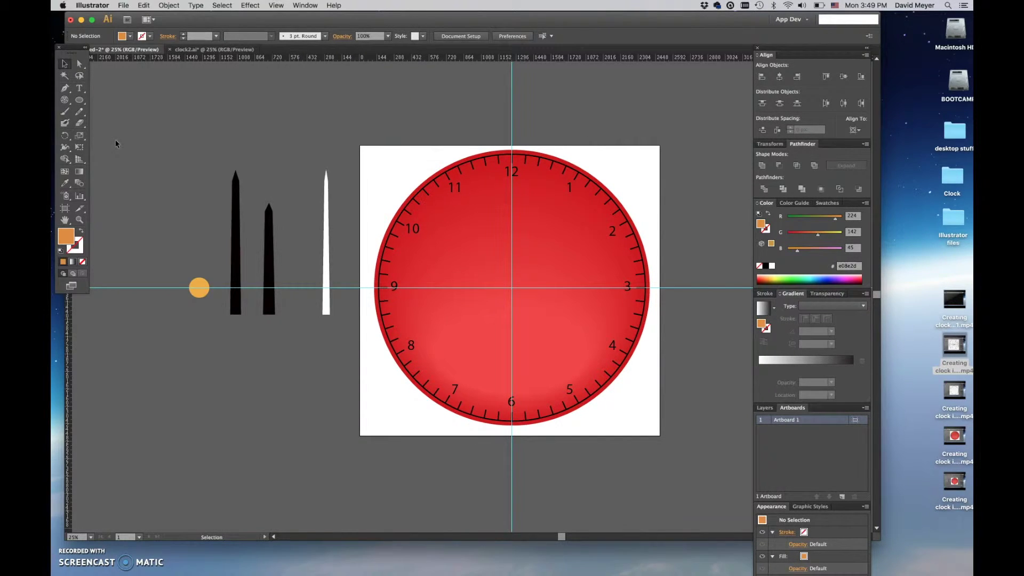
Draw an orange ellipse across the top of the clock face
click(78, 101)
click(78, 100)
click(78, 101)
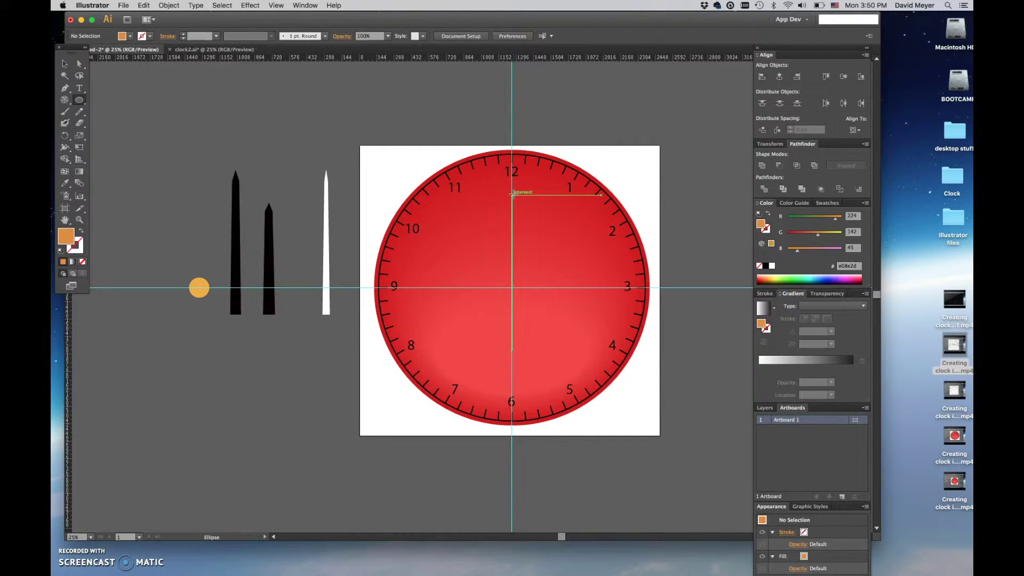
drag(515, 195, 600, 240)
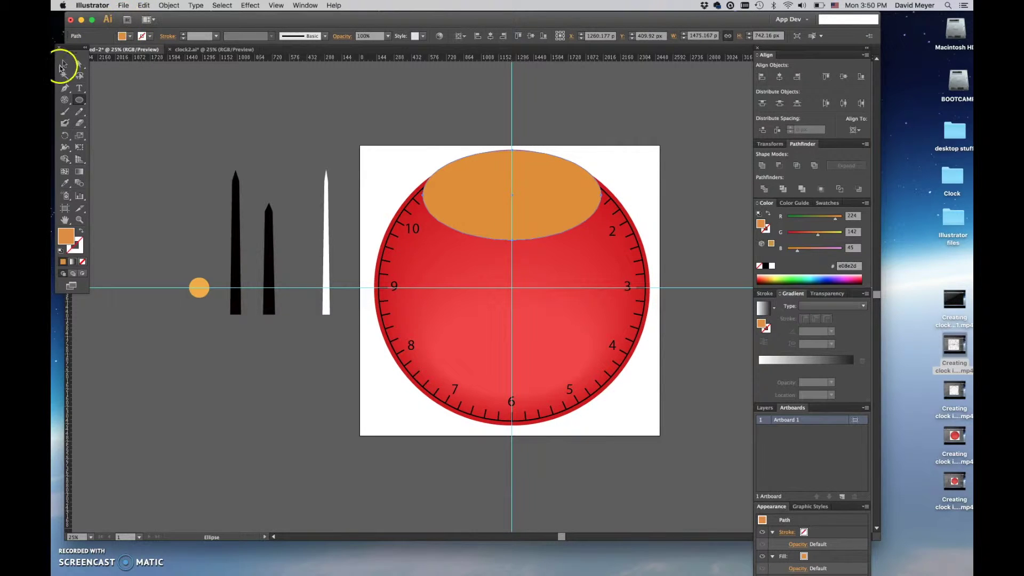
Nudge the ellipse down two steps so it covers the 11, 12 and 1
click(63, 64)
click(524, 208)
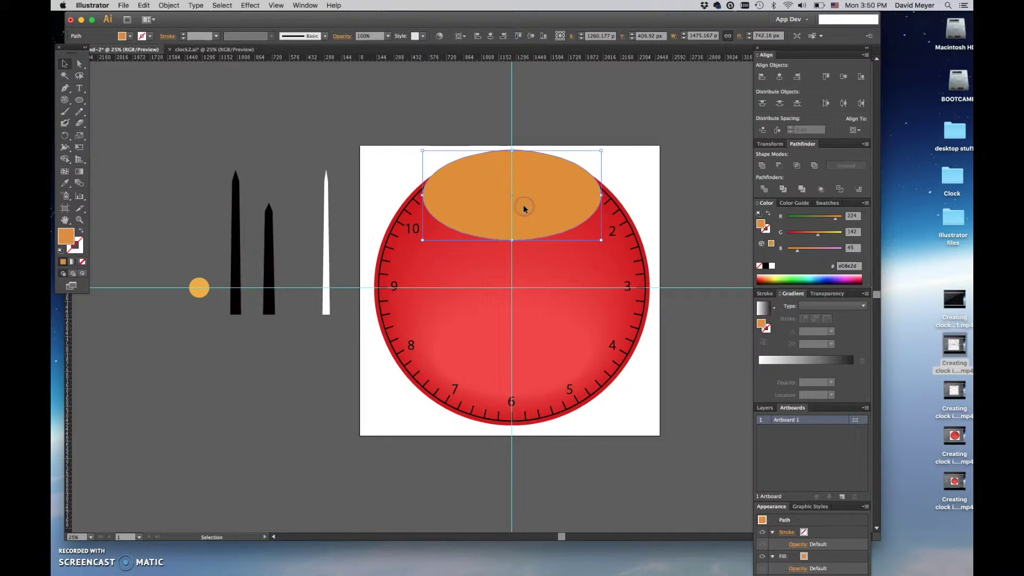
key(Down)
key(Down)
key(Down)
key(Down)
key(Down)
key(Down)
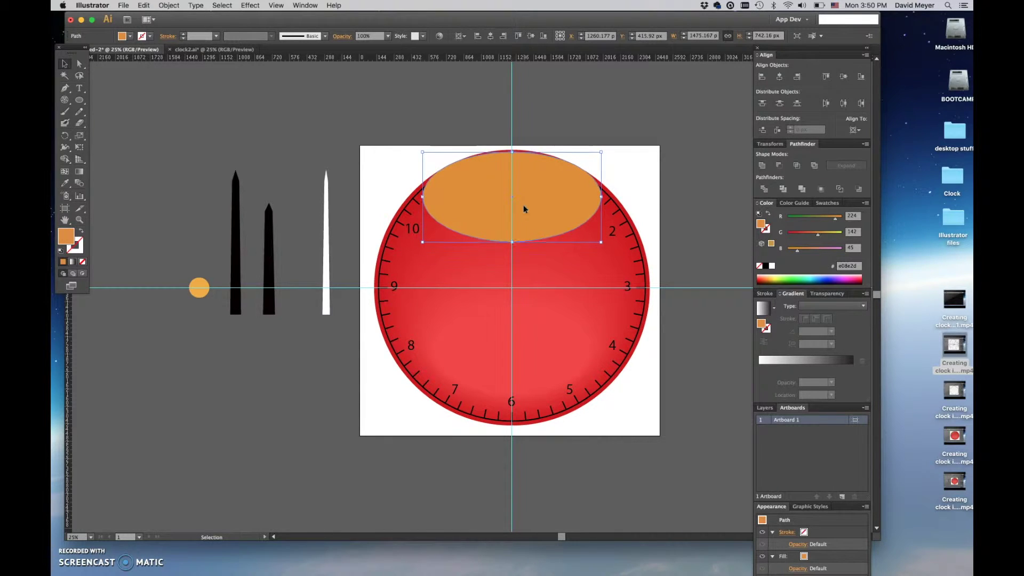
key(Down)
key(Down)
key(Down)
key(Down)
key(Down)
key(Down)
key(Down)
key(Down)
key(Down)
key(Down)
key(Down)
key(Down)
key(Down)
key(Down)
key(Down)
key(Down)
key(Down)
key(Down)
key(Down)
key(Down)
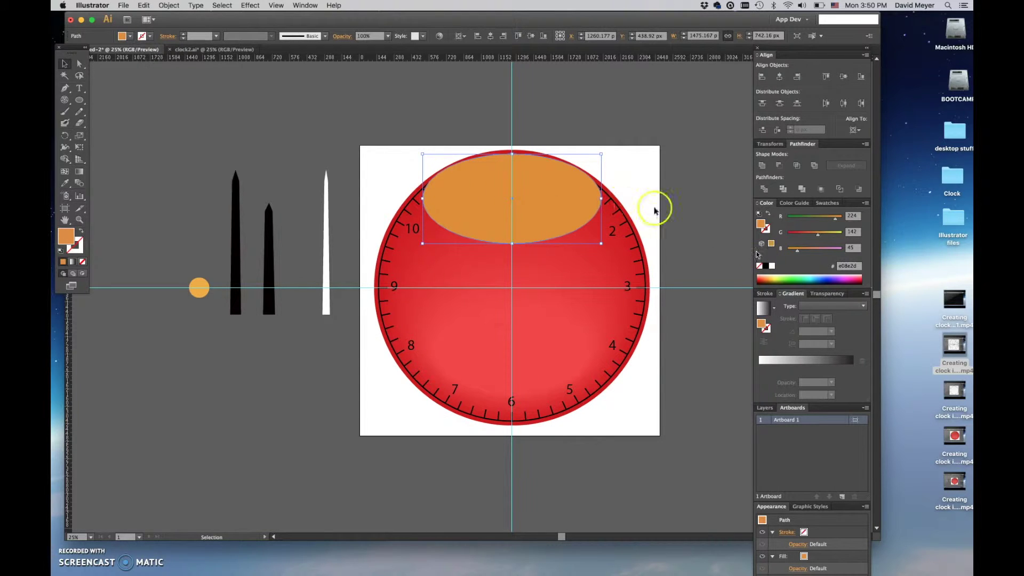
Fill the top ellipse with a white-to-black linear gradient at a -90° angle
click(793, 295)
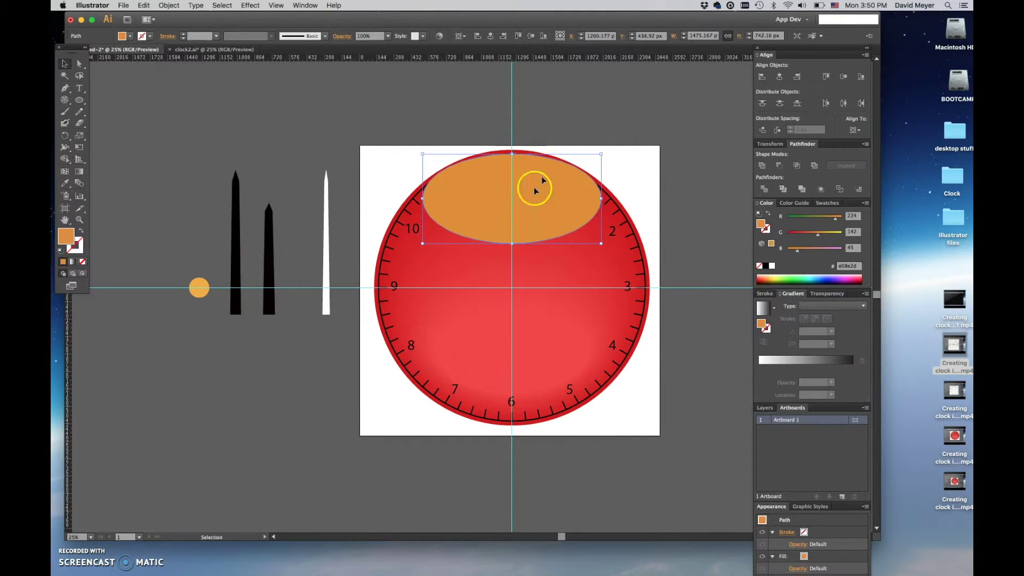
click(763, 308)
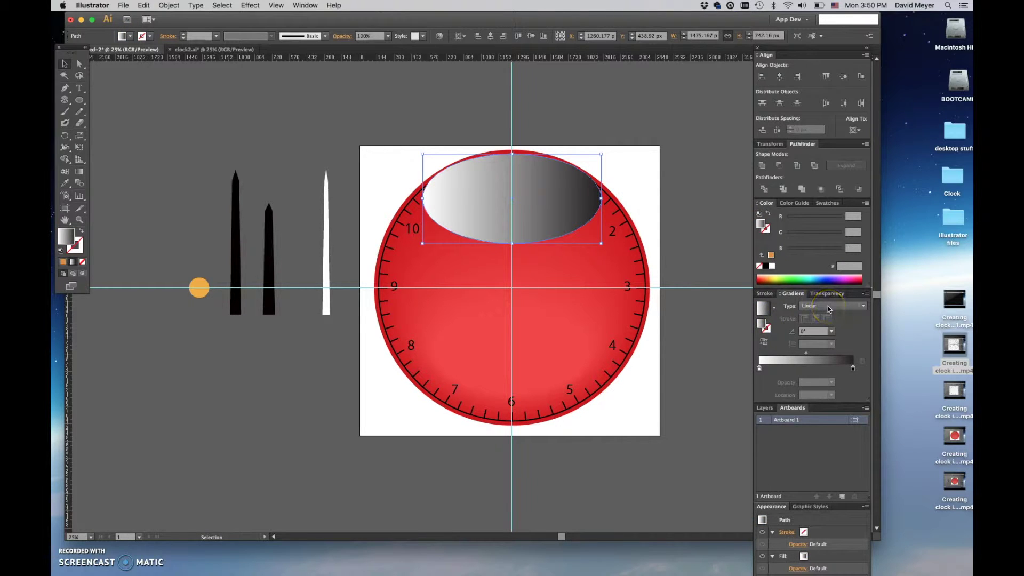
click(798, 331)
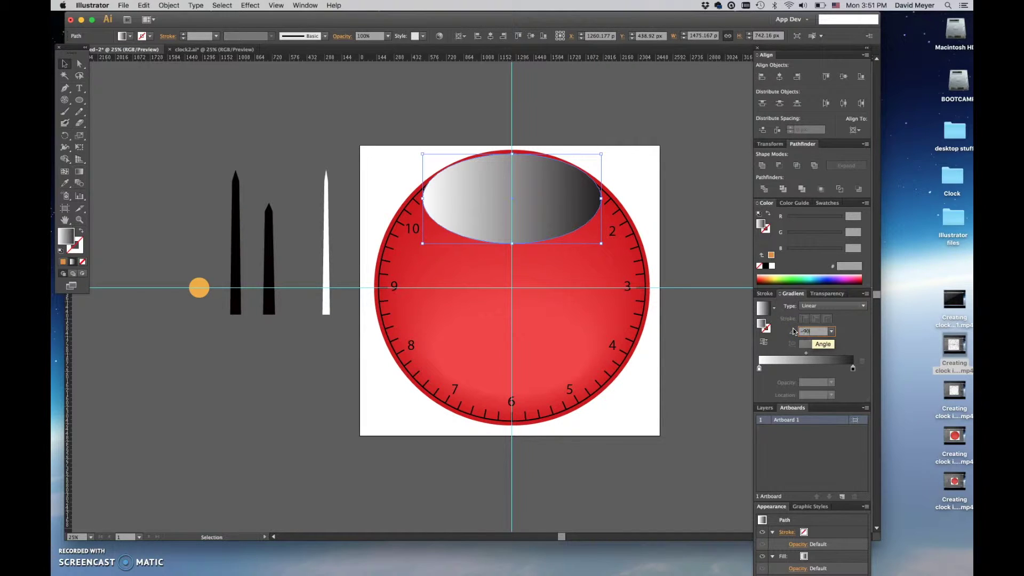
text(-90)
key(Return)
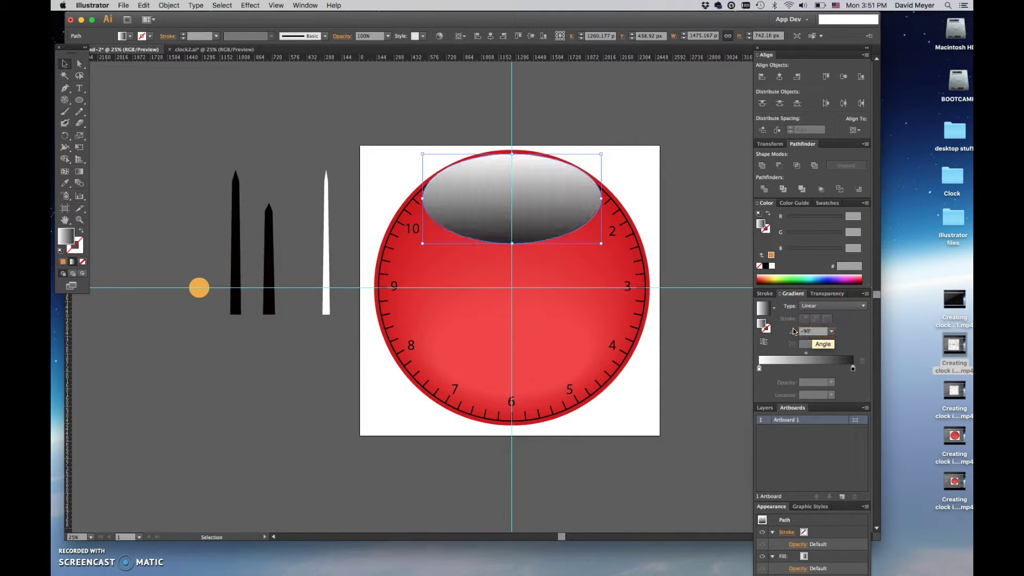
Change the black gradient stop to white at 0% opacity so the highlight fades out
double_click(853, 371)
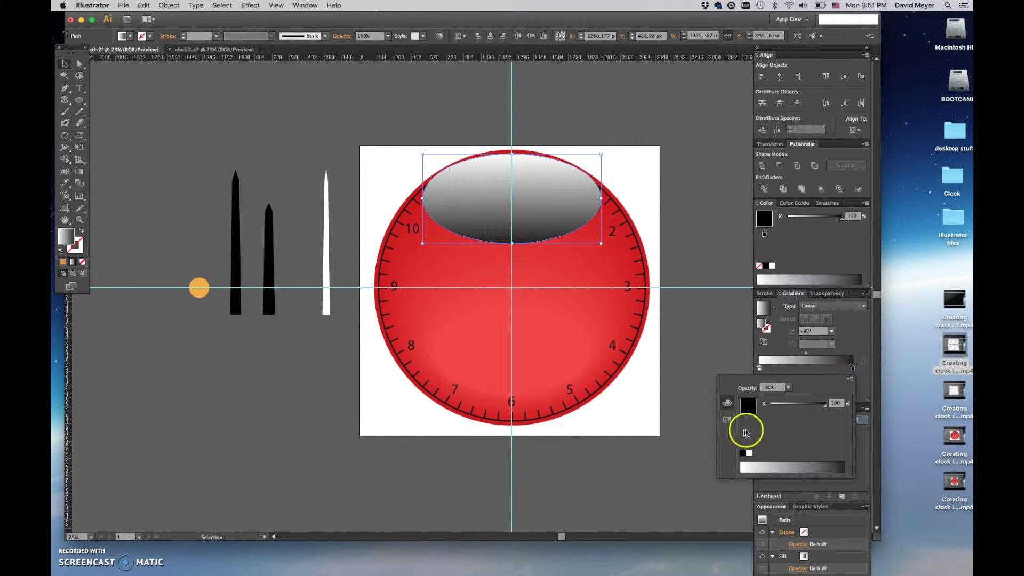
click(749, 453)
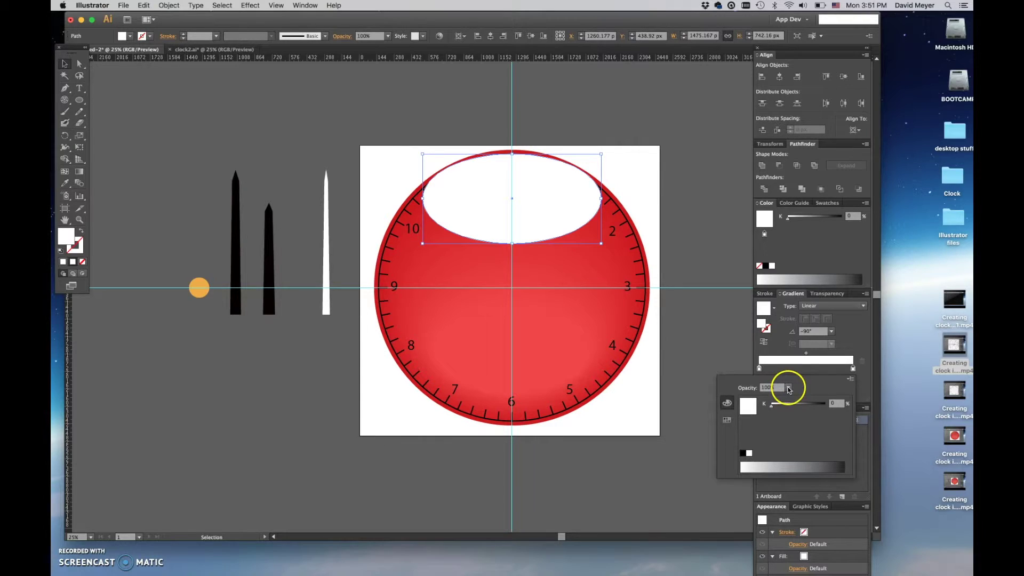
click(788, 388)
click(792, 397)
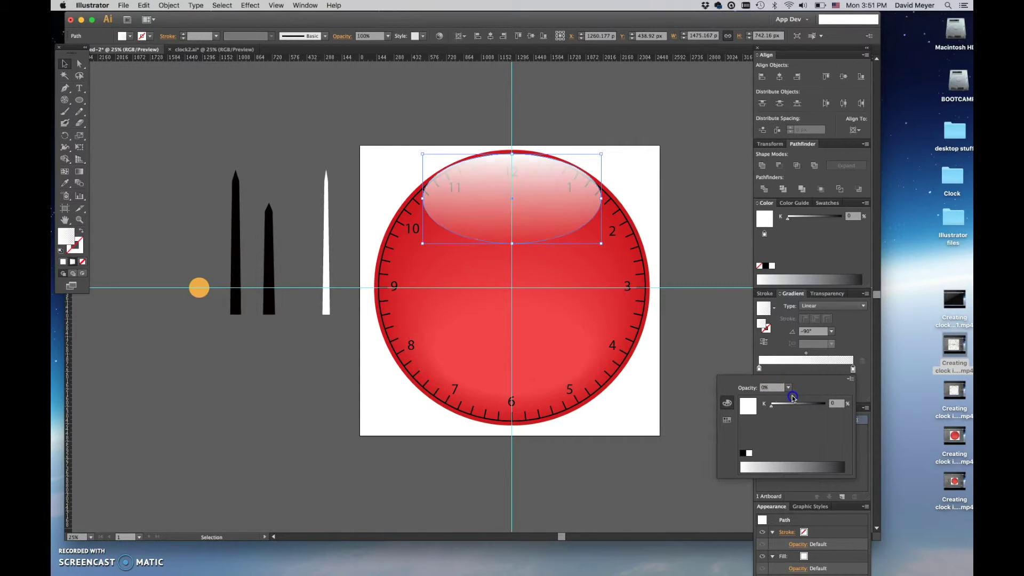
click(795, 366)
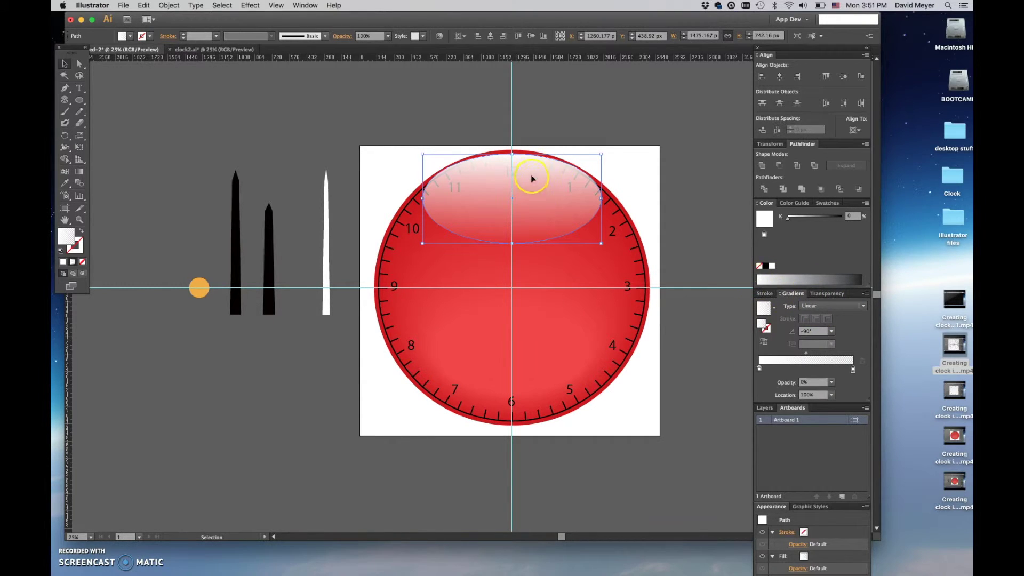
Lower the highlight ellipse's overall opacity to 30% and deselect to preview it
click(824, 294)
click(847, 306)
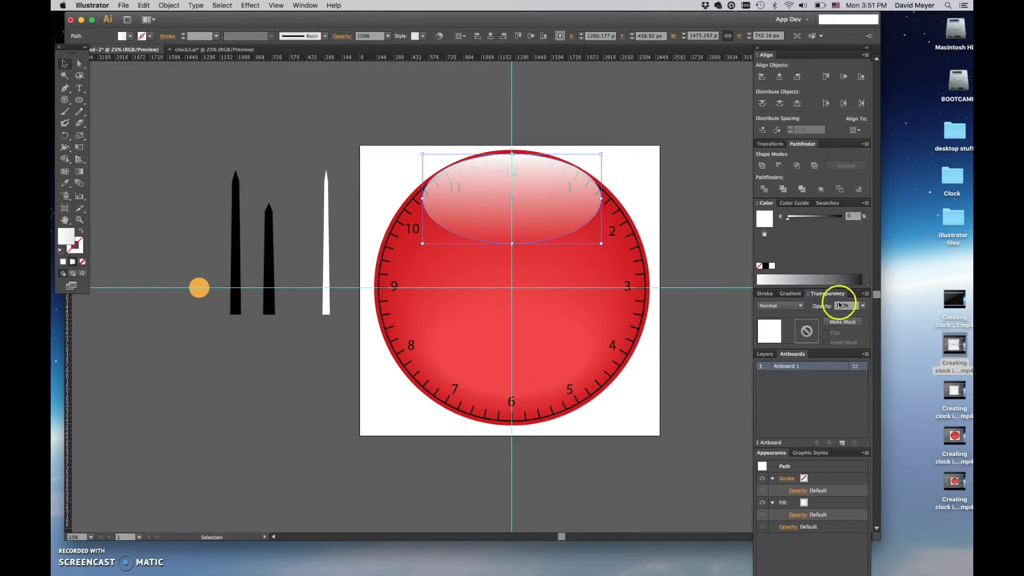
click(861, 311)
click(868, 338)
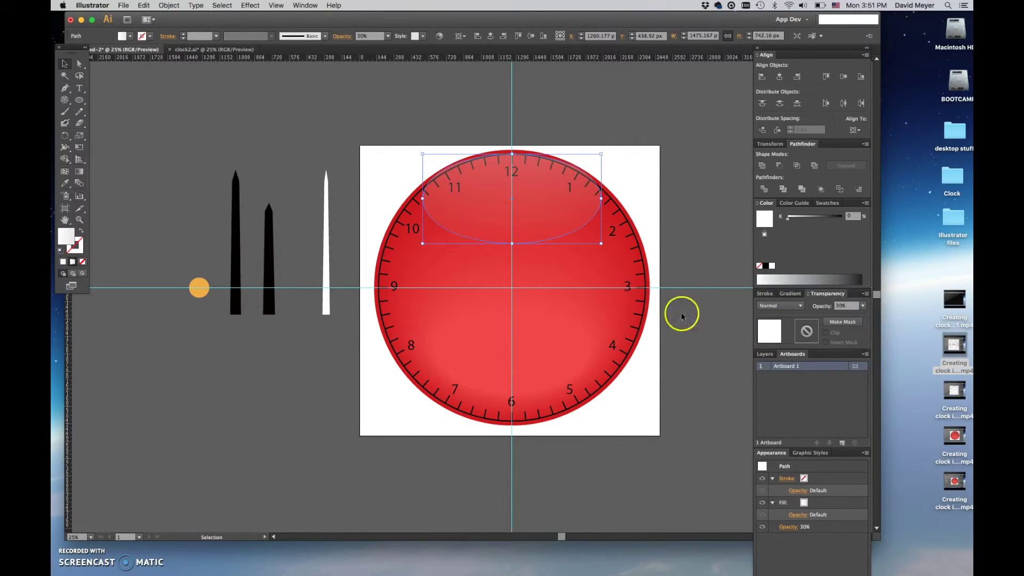
click(695, 341)
Reselect the reflection, raise its opacity to 40%, and deselect it
click(554, 206)
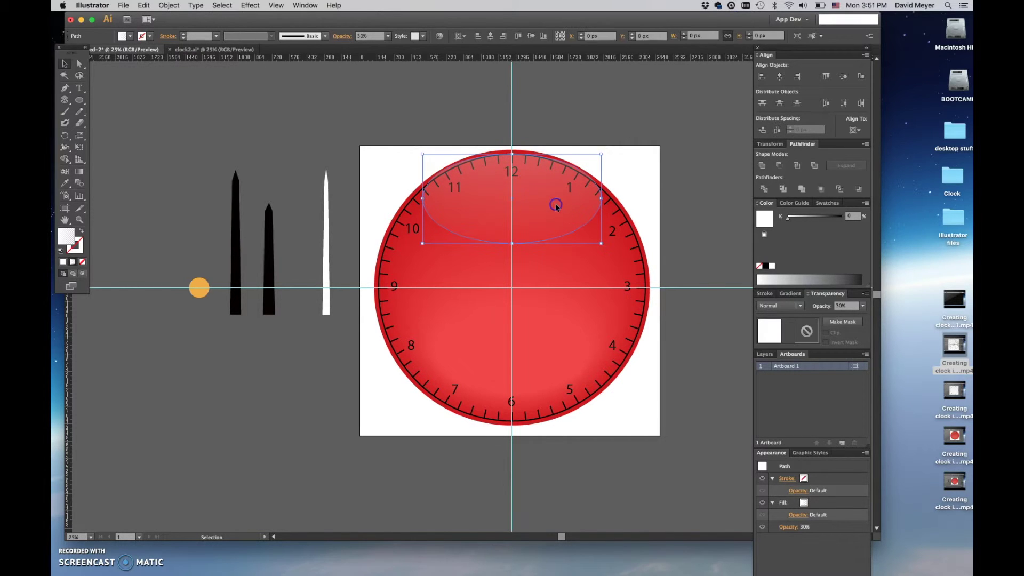
click(862, 310)
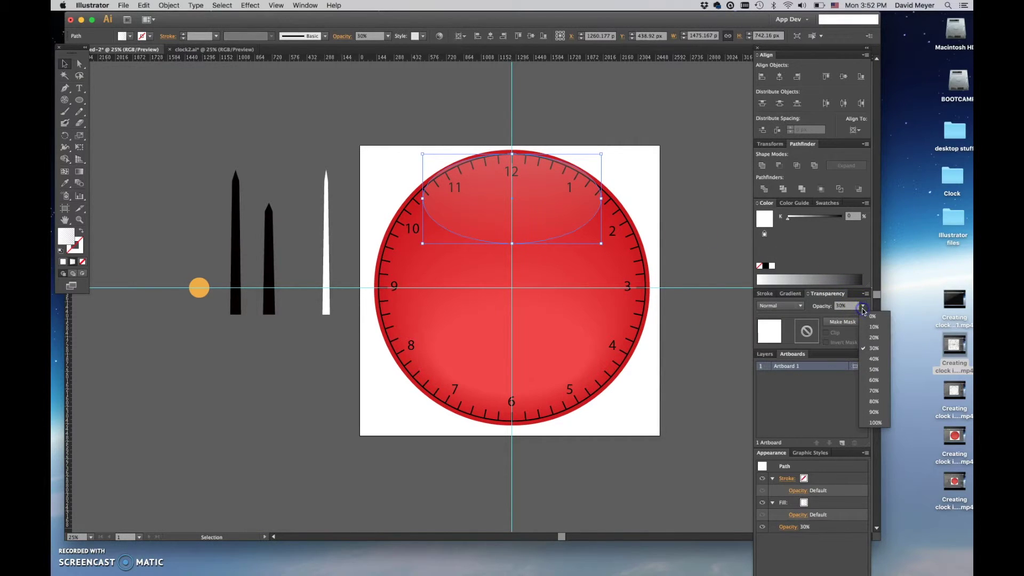
click(865, 349)
click(645, 186)
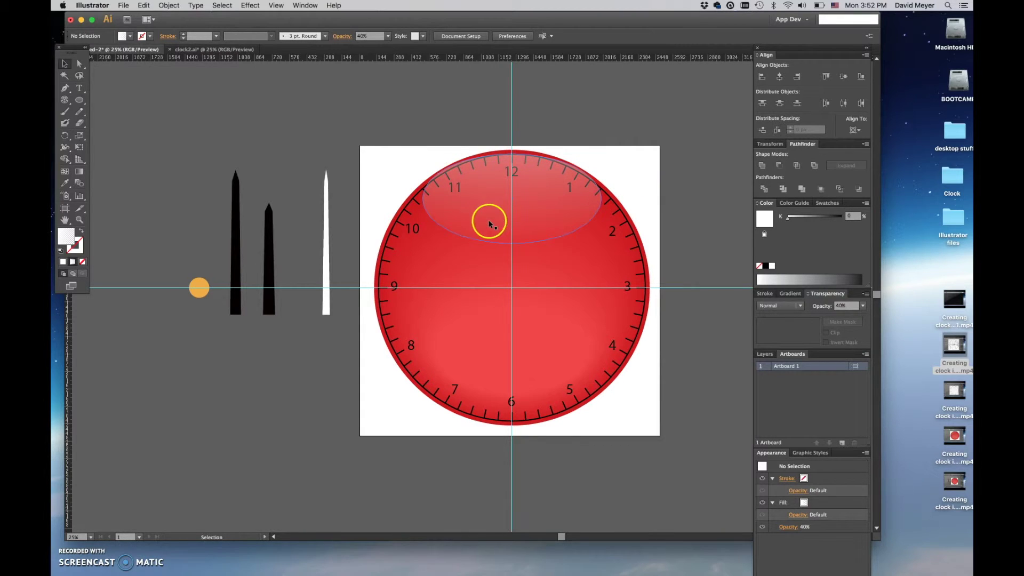
key(a)
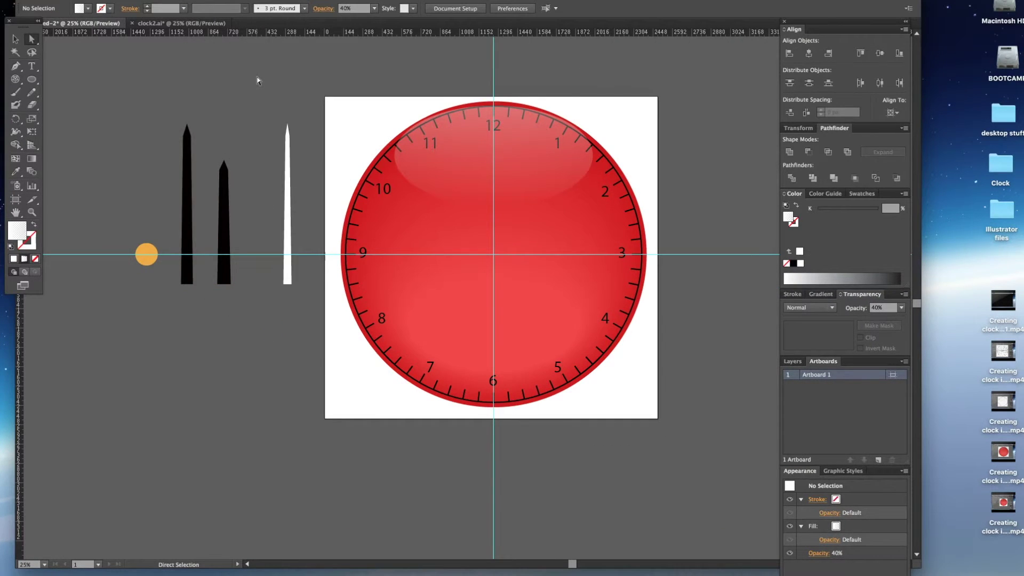
Raise the ellipse's bottom anchor point to flatten the reflection into a thin curved band
click(441, 150)
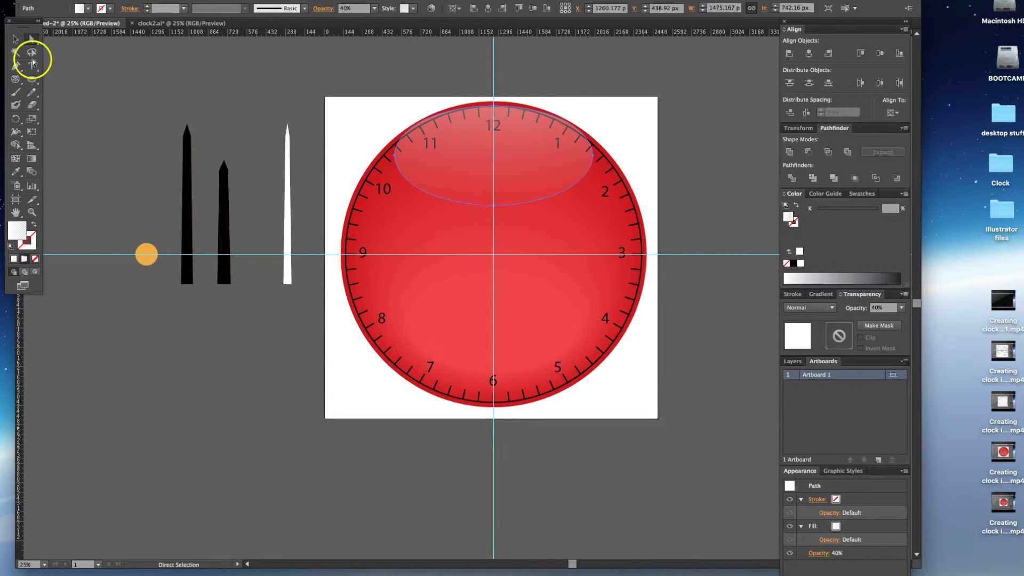
click(16, 39)
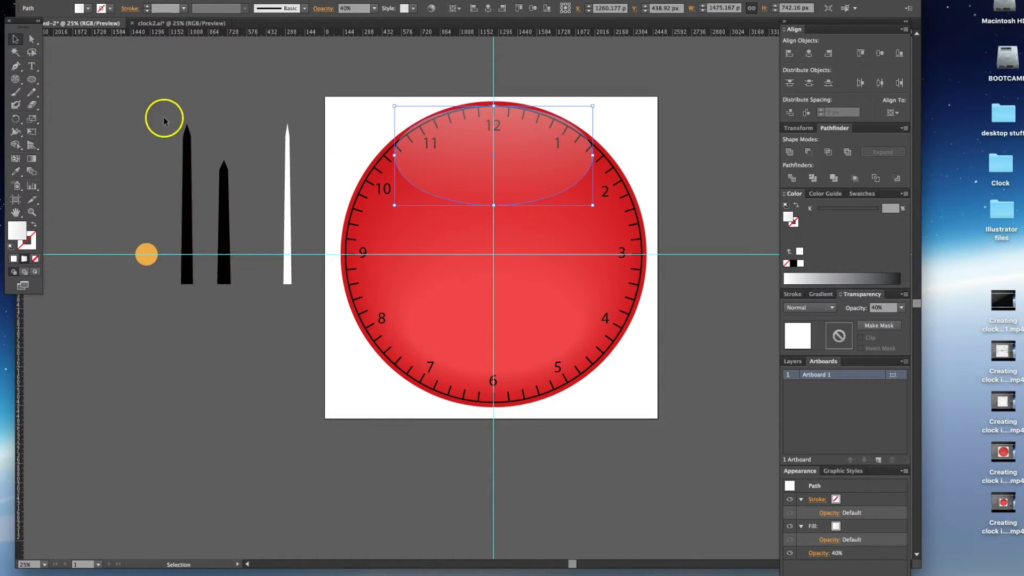
click(32, 39)
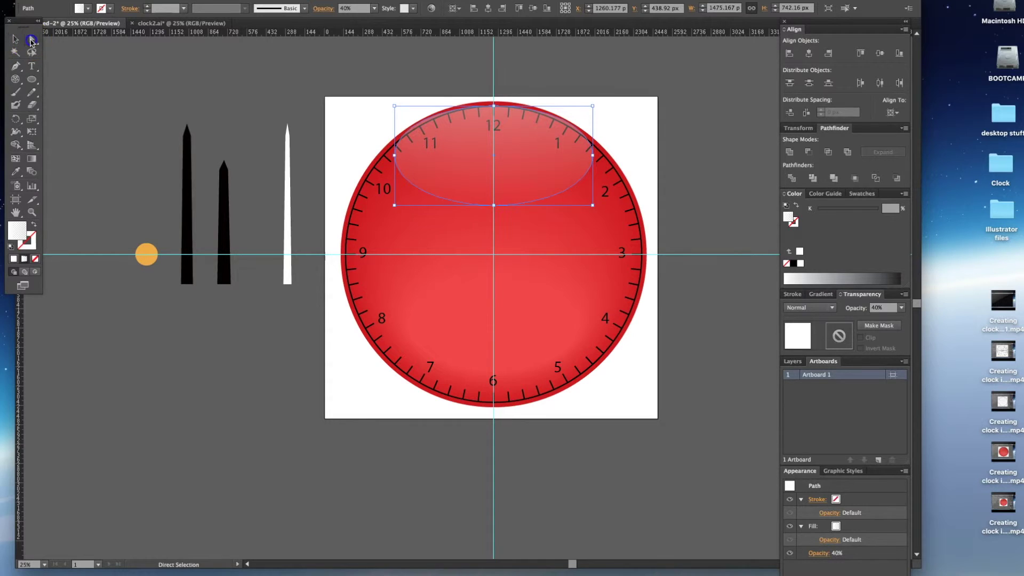
click(492, 203)
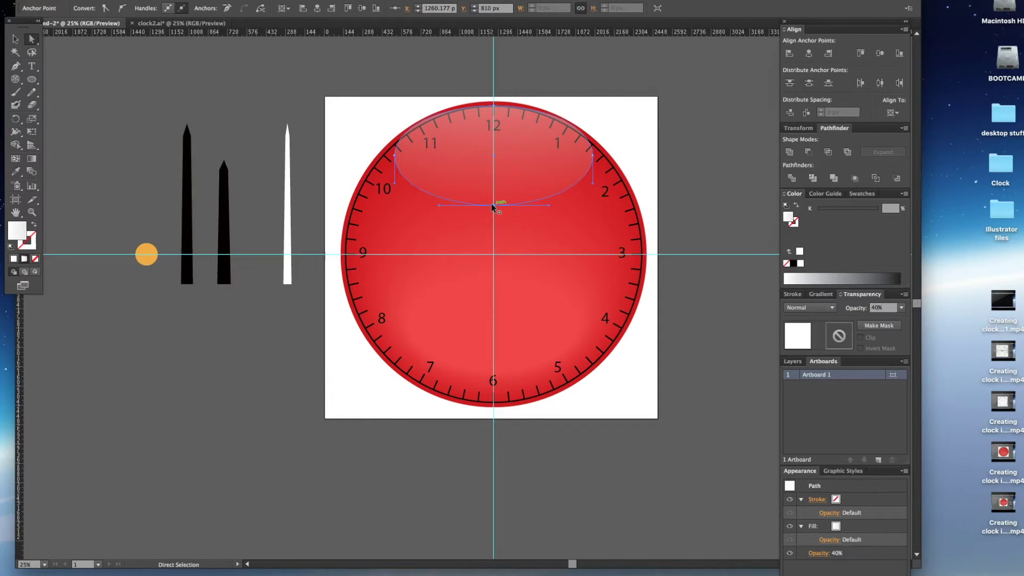
click(447, 203)
drag(493, 205, 495, 158)
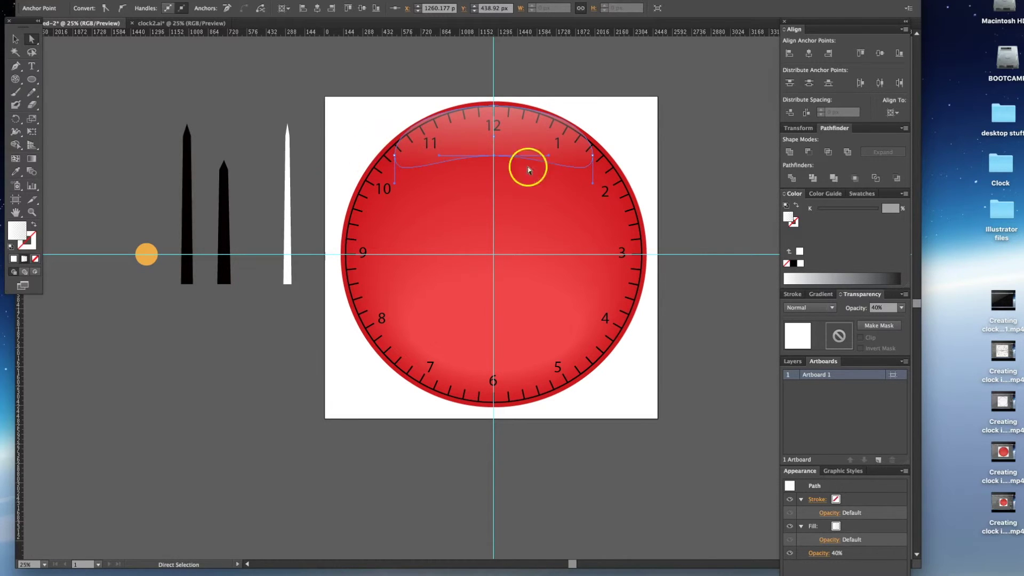
click(256, 109)
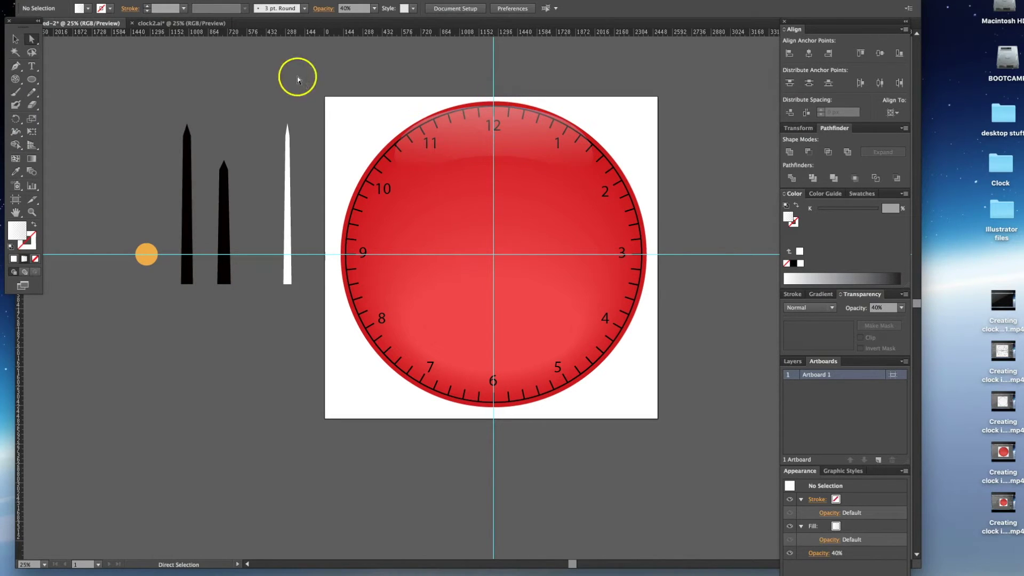
Move the curved glass reflection off the clock to the lower left of the canvas
click(15, 41)
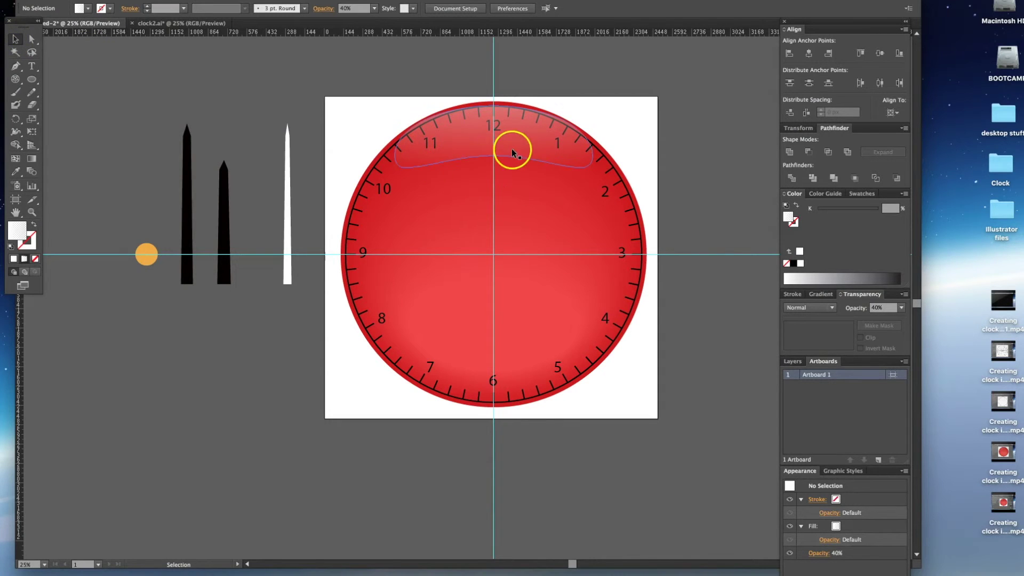
drag(529, 149, 214, 391)
click(158, 465)
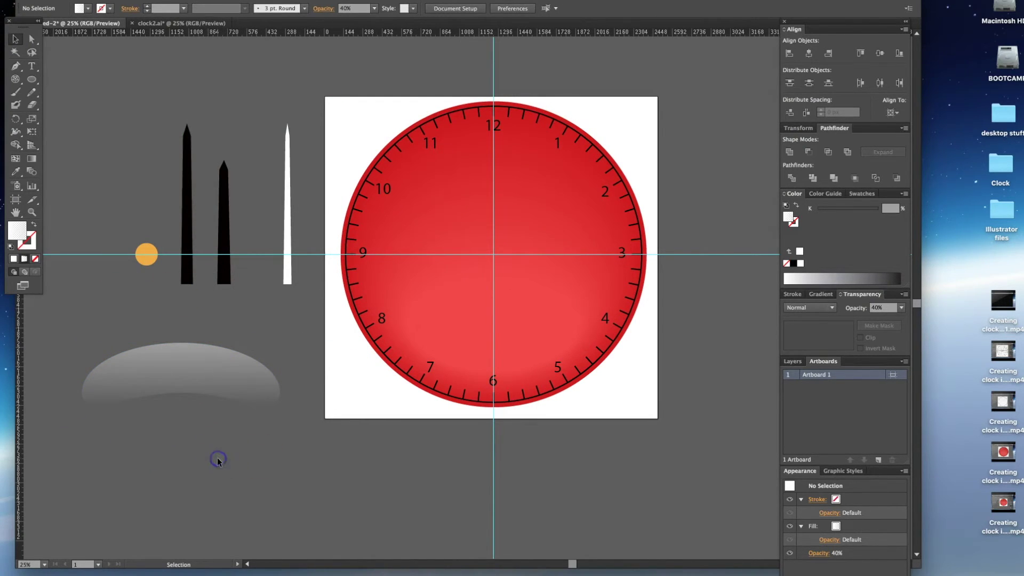
click(154, 395)
Draw new artboards around the reflection, the orange centre dot and each of the three hands
click(15, 199)
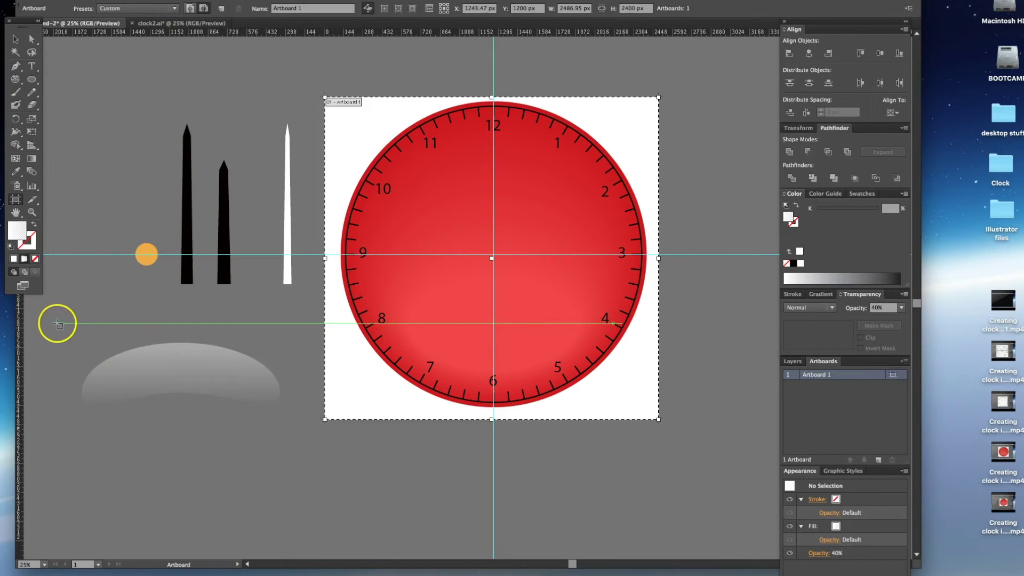
drag(64, 326, 301, 435)
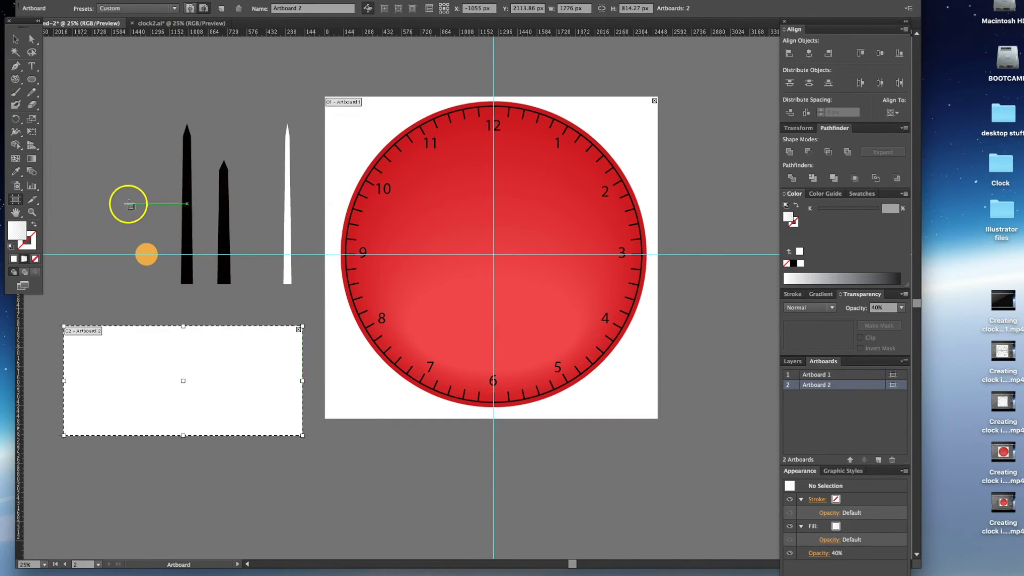
drag(126, 229, 164, 276)
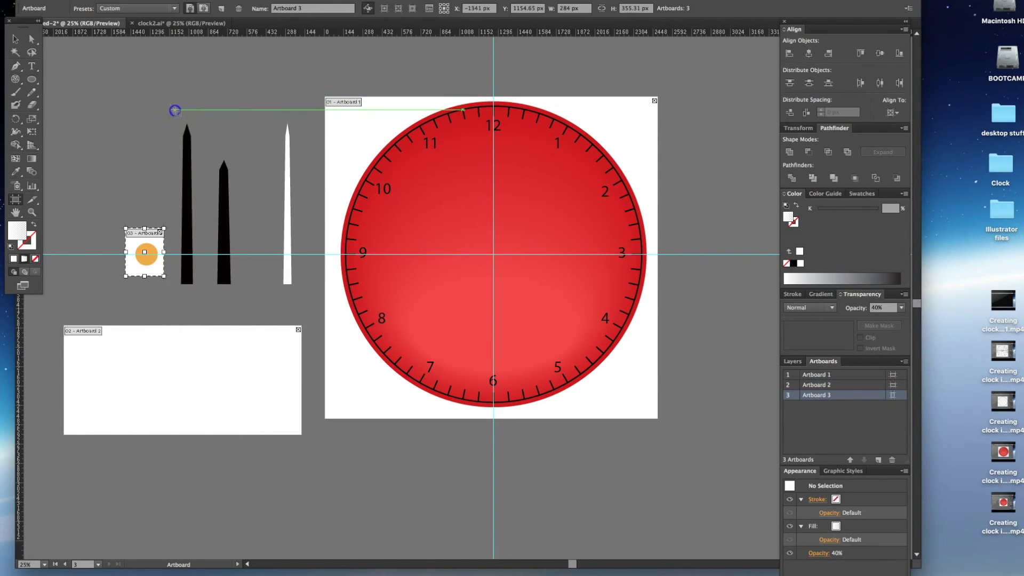
drag(175, 111, 201, 297)
drag(211, 152, 239, 293)
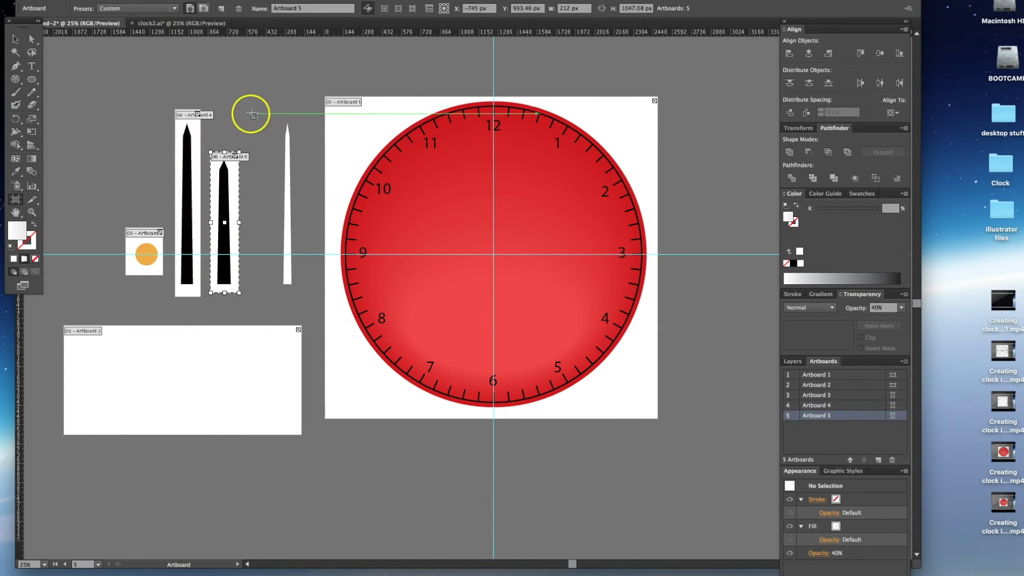
drag(274, 115, 301, 296)
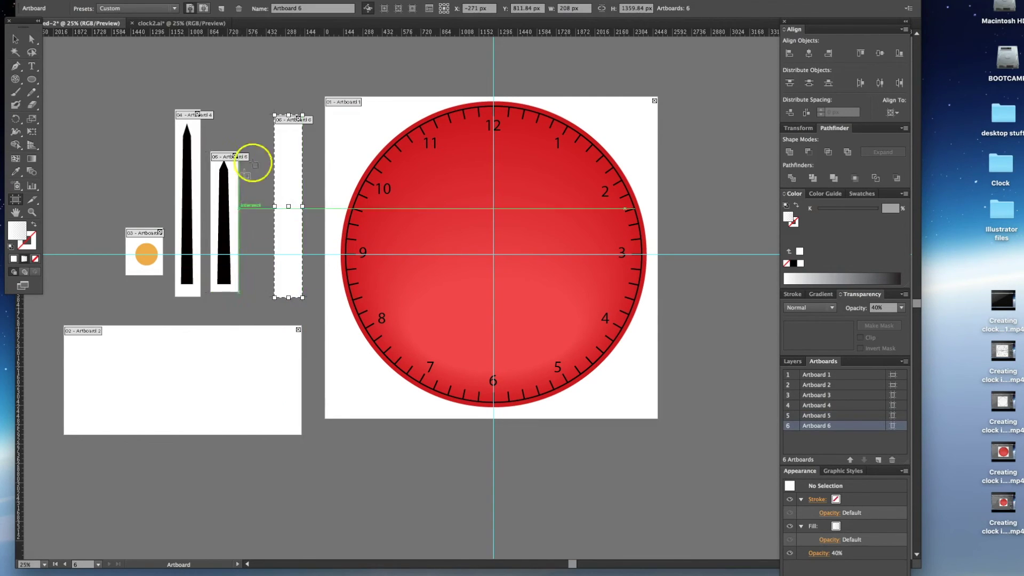